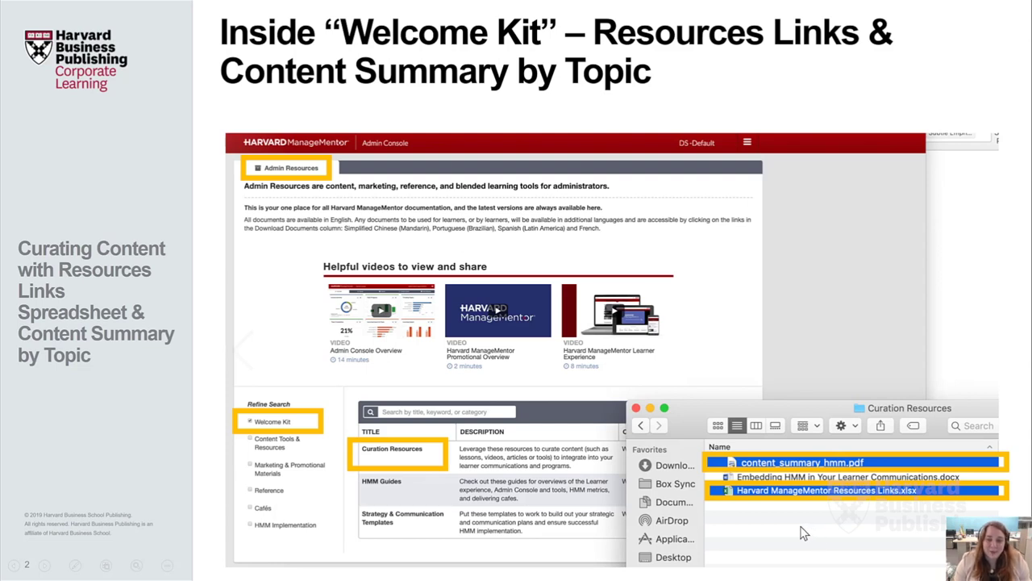
End the PowerPoint slideshow and bring the Content Summary by Topic PDF forward in Acrobat.
key("Escape")
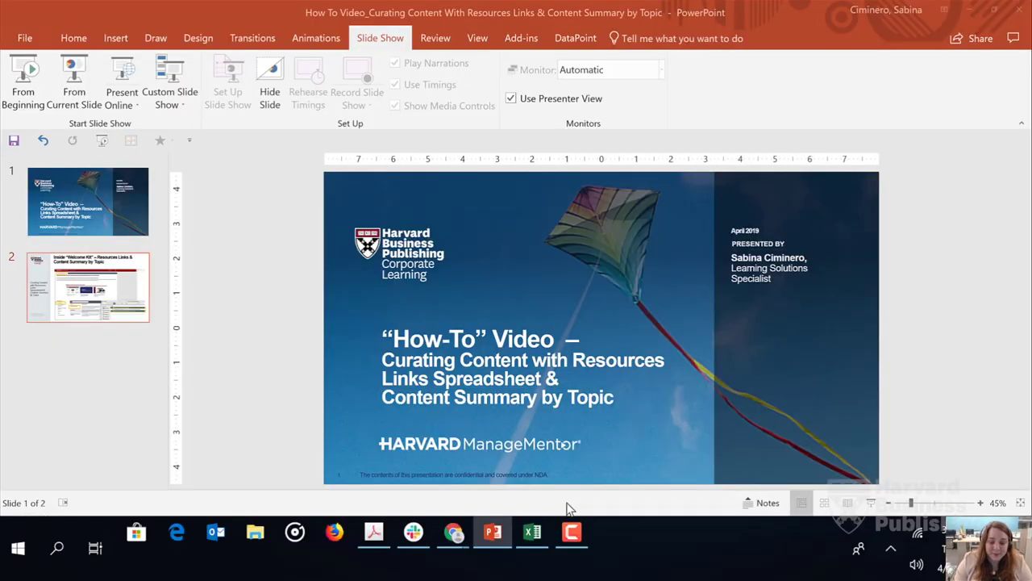
left_click(375, 534)
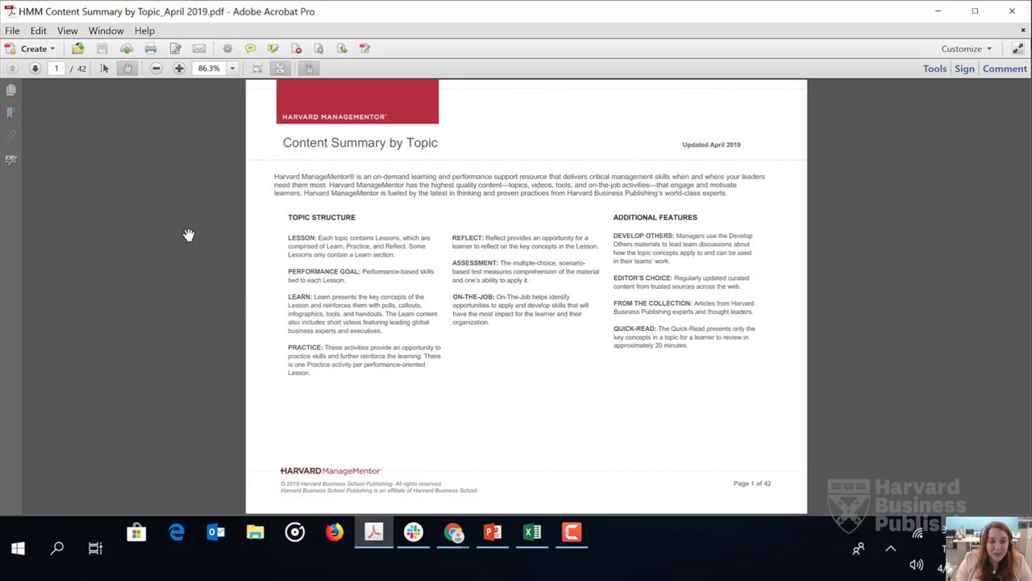
Scroll the Content Summary PDF from page 1 down to the Business Case Development page.
scroll(188, 235, "down", 1)
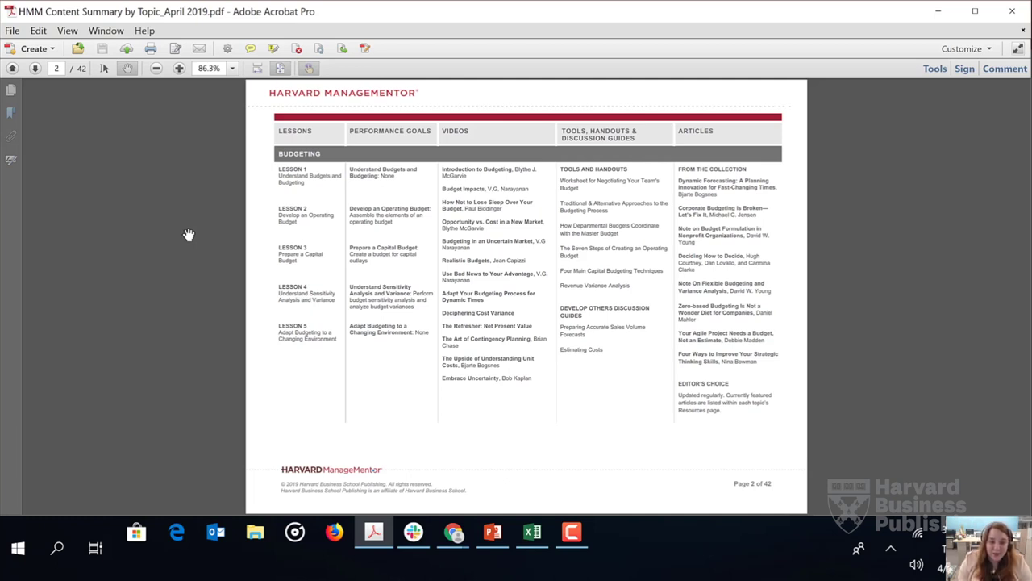
scroll(188, 235, "down", 1)
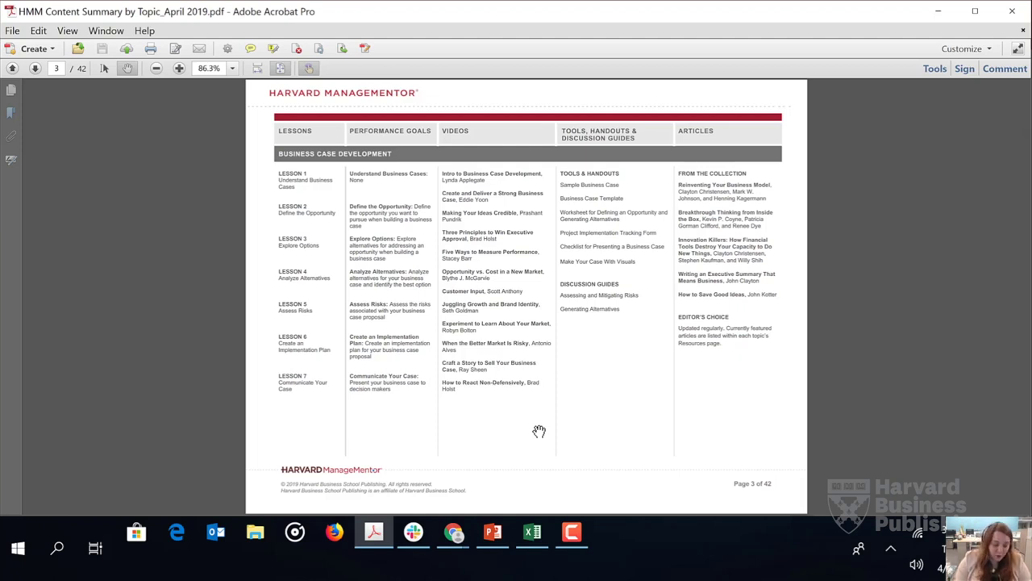
Find 'collaboration' in the PDF on the Decision Making page, then switch to the Resources Links spreadsheet.
key("ctrl+f")
type("c")
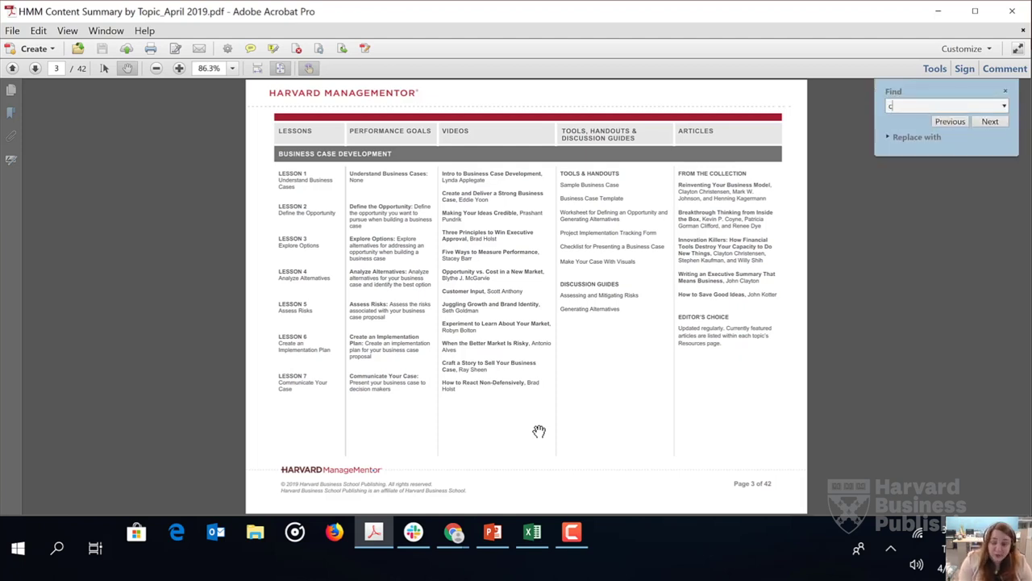
type("ollaboration")
key("Return")
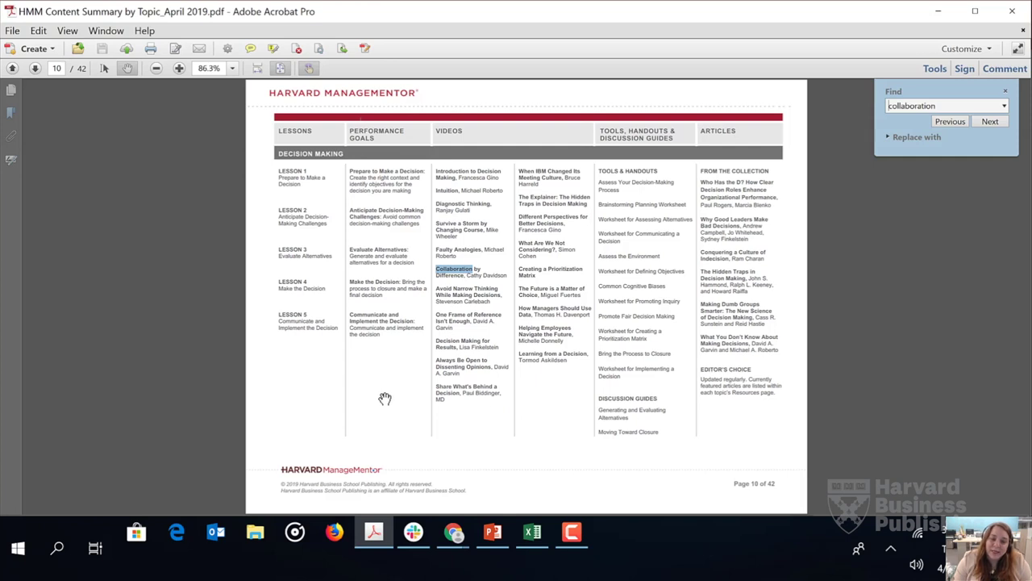
left_click(1006, 92)
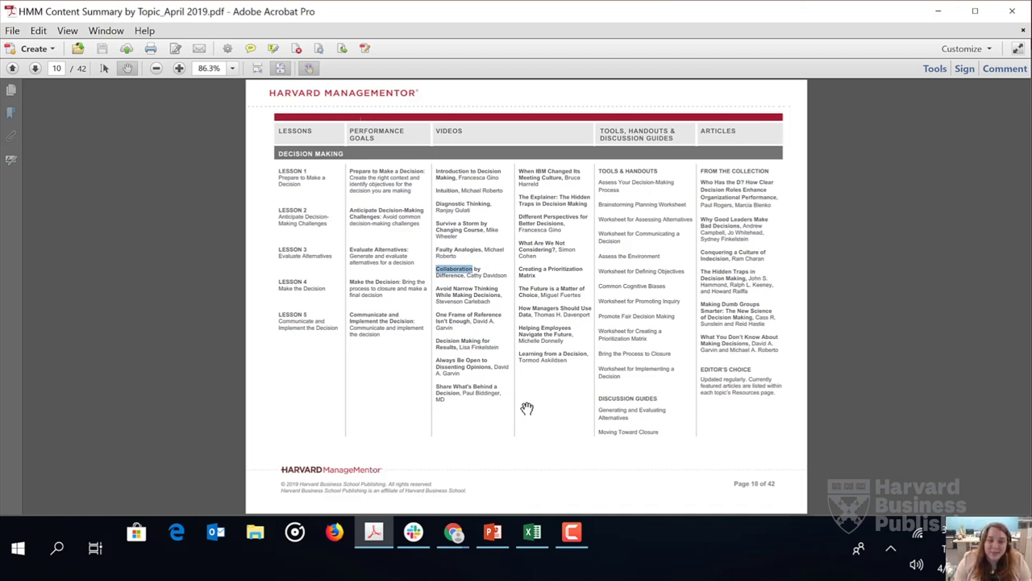
left_click(532, 532)
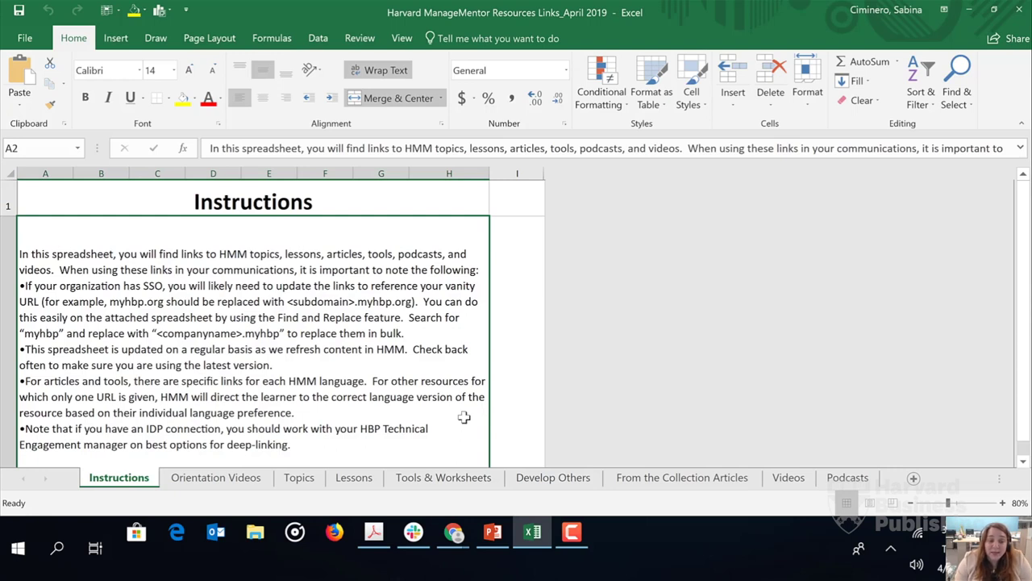
Browse the Orientation Videos and Topics sheets, then select the Develop an Operating Budget lesson on Lessons.
left_click(250, 480)
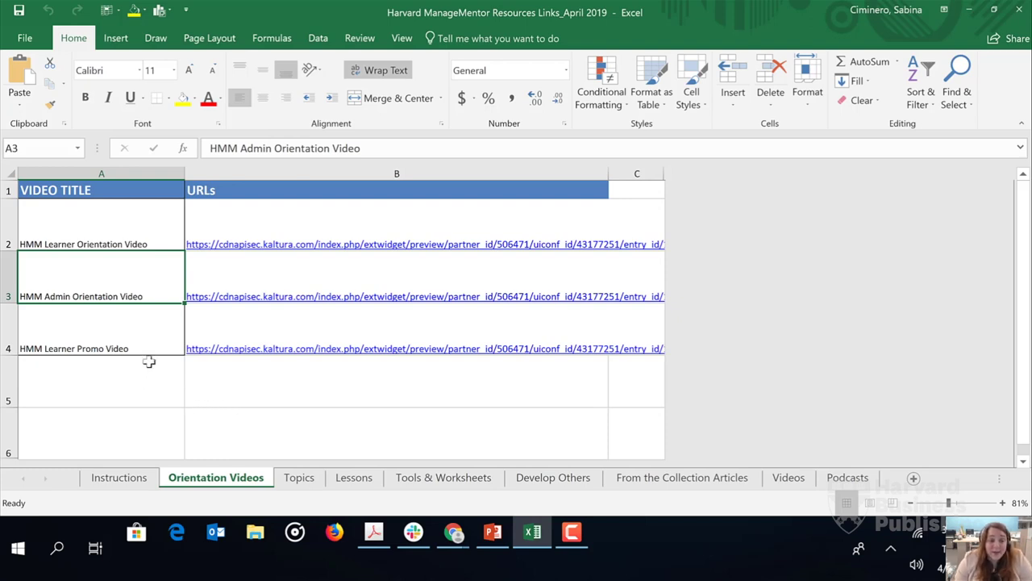
left_click(311, 481)
left_click(145, 272)
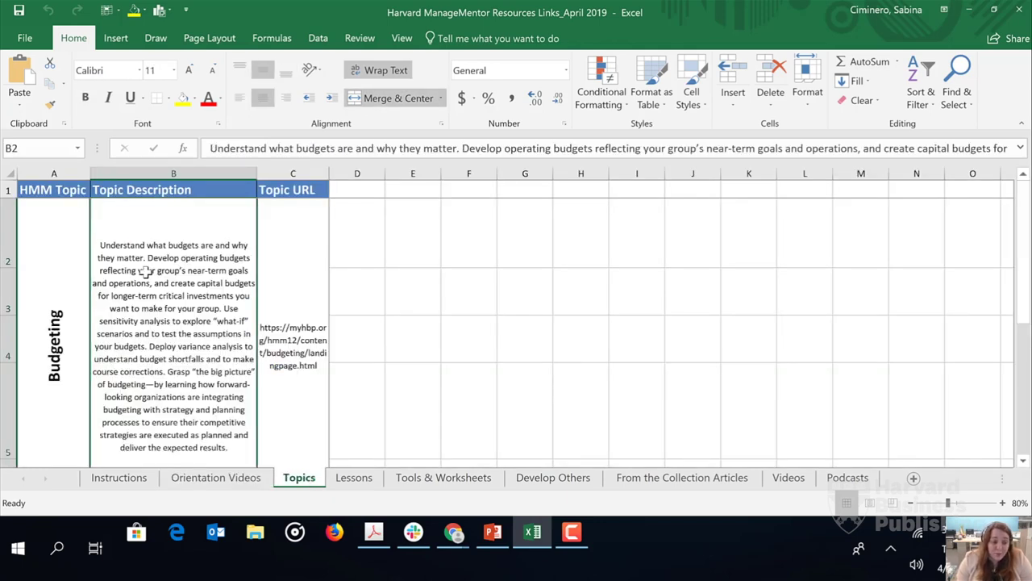
scroll(145, 272, "down", 2)
left_click(146, 271)
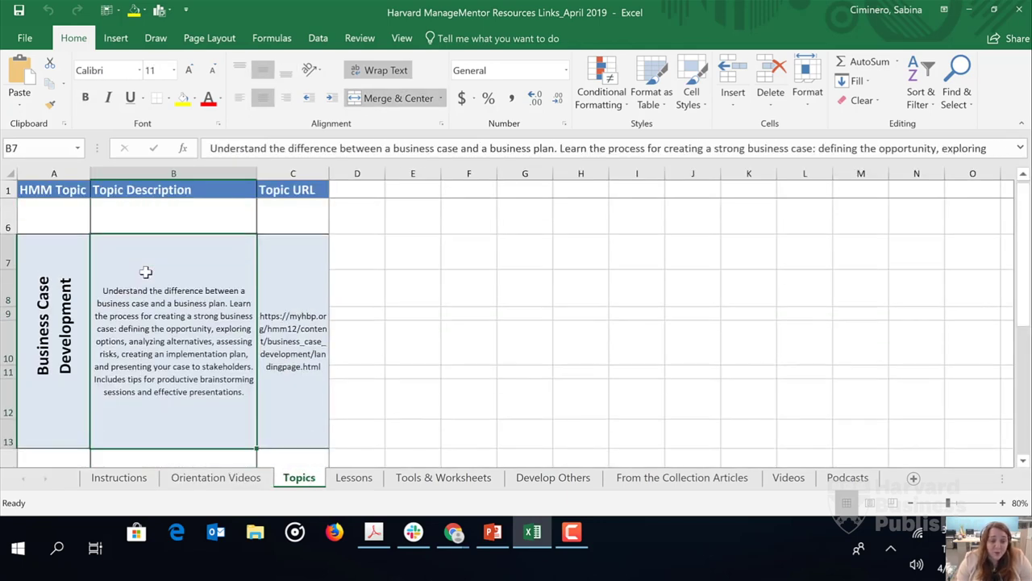
left_click(356, 477)
left_click(194, 299)
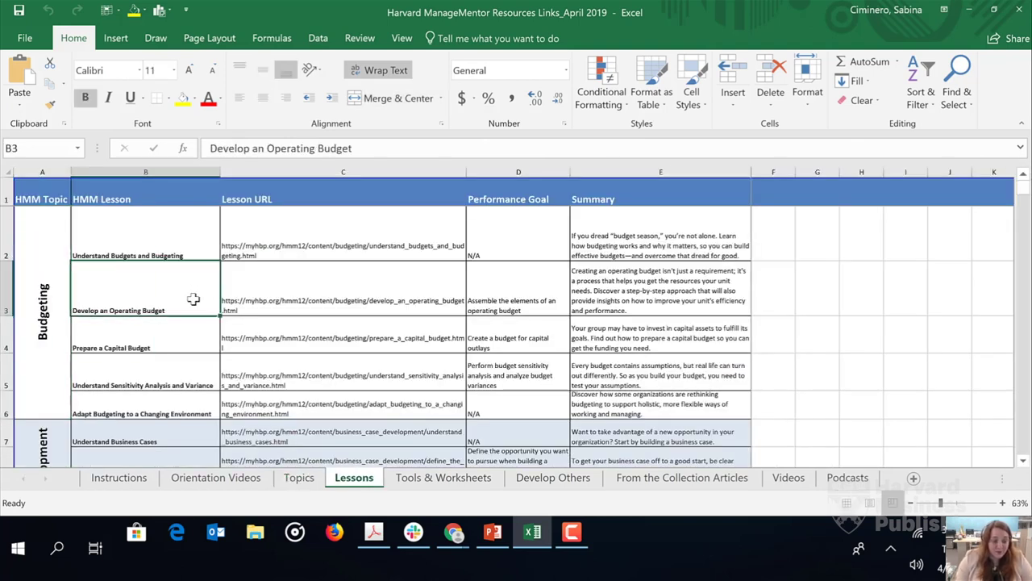
Search the Lessons sheet for 'agility' to locate the Develop Learning Agility lesson.
key("ctrl+f")
type("a")
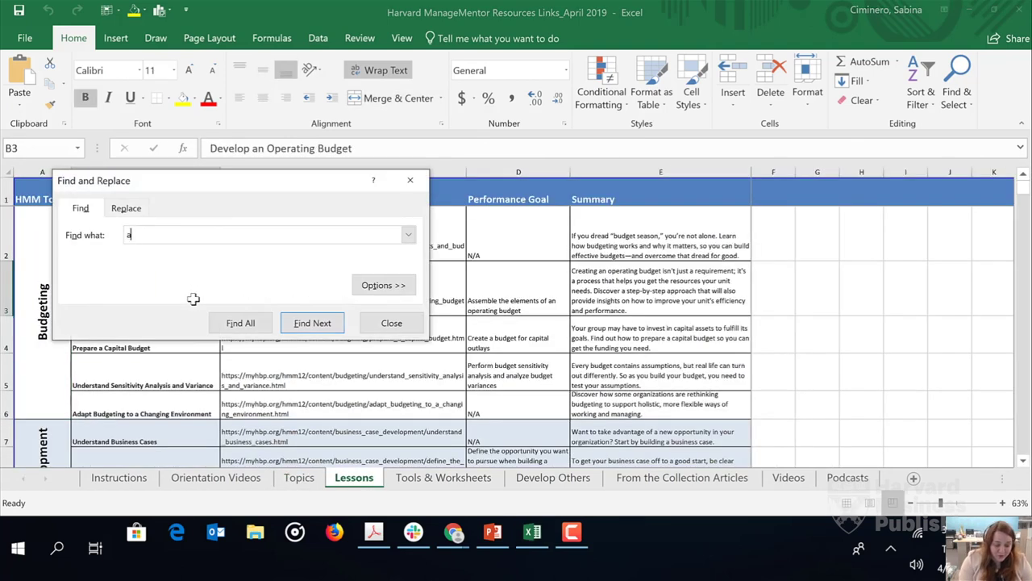
type("gility")
key("Return")
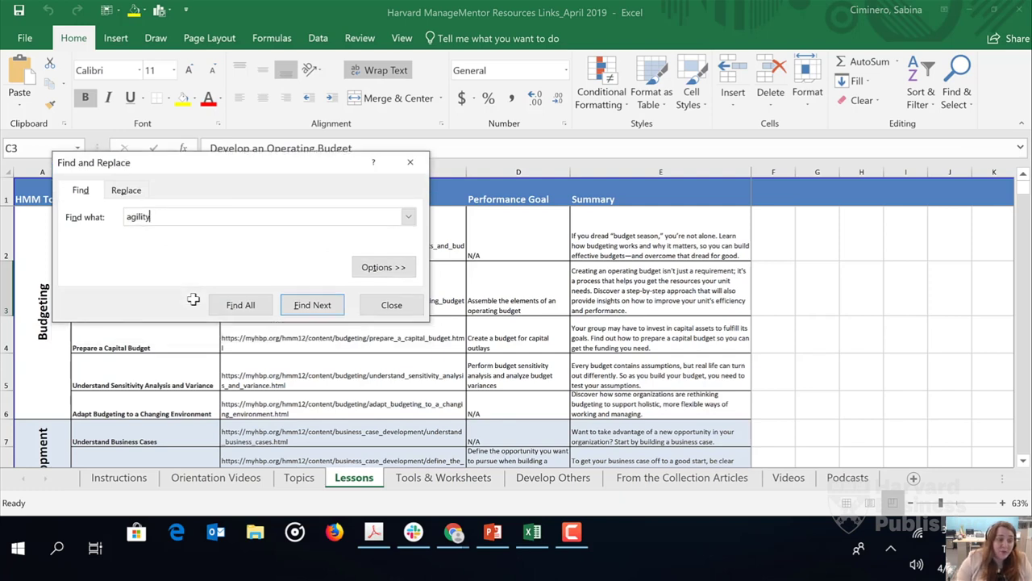
key("Escape")
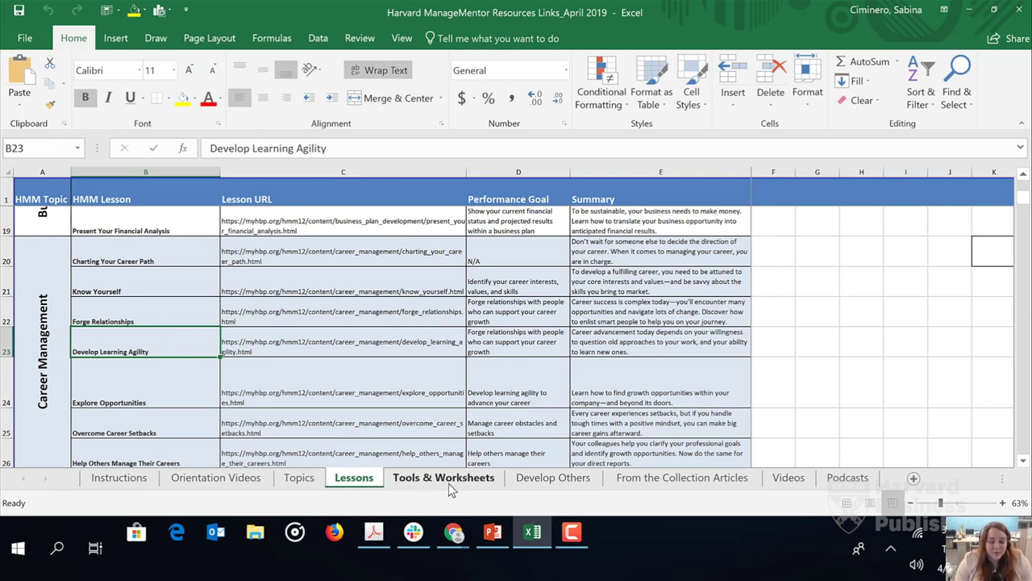
Step through the Tools & Worksheets, Develop Others, Collection Articles, Videos and Podcasts sheets.
left_click(455, 481)
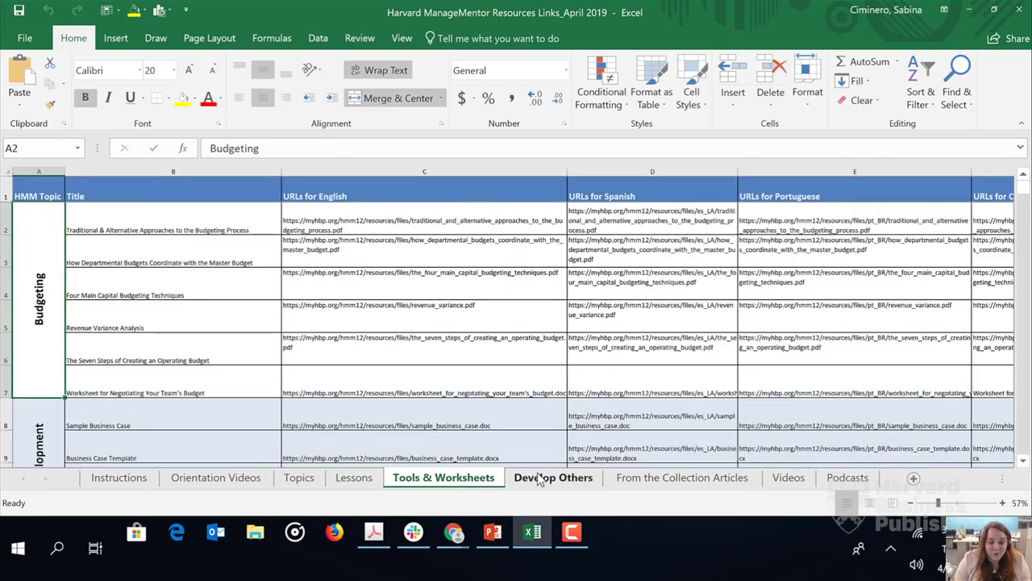
left_click(557, 479)
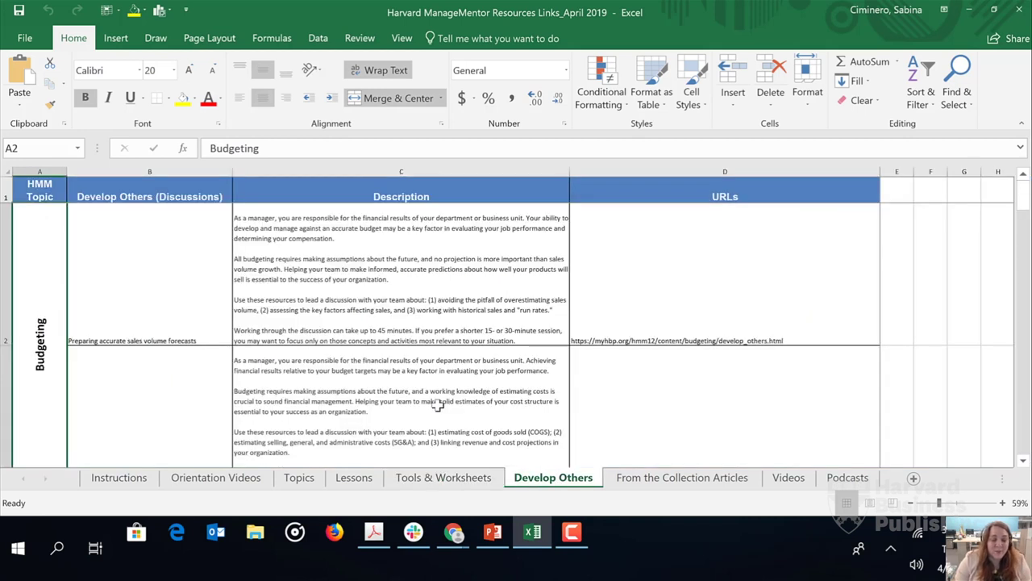
left_click(657, 482)
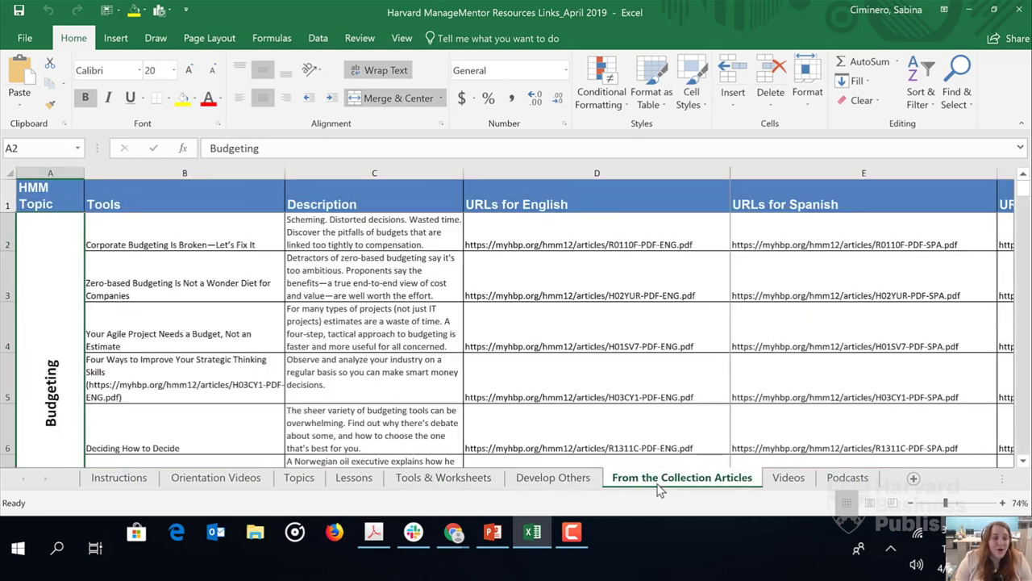
left_click(796, 484)
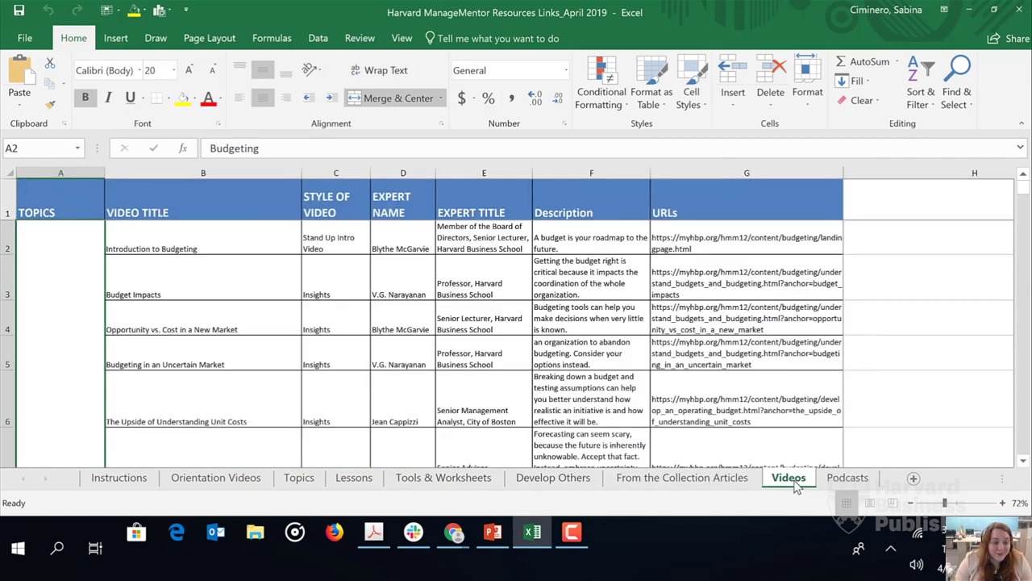
left_click(860, 483)
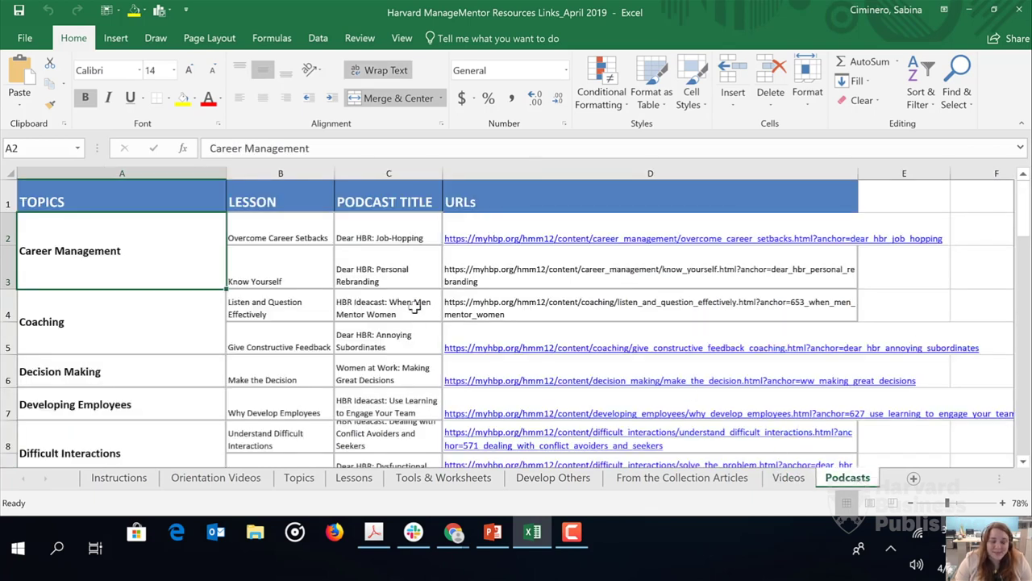